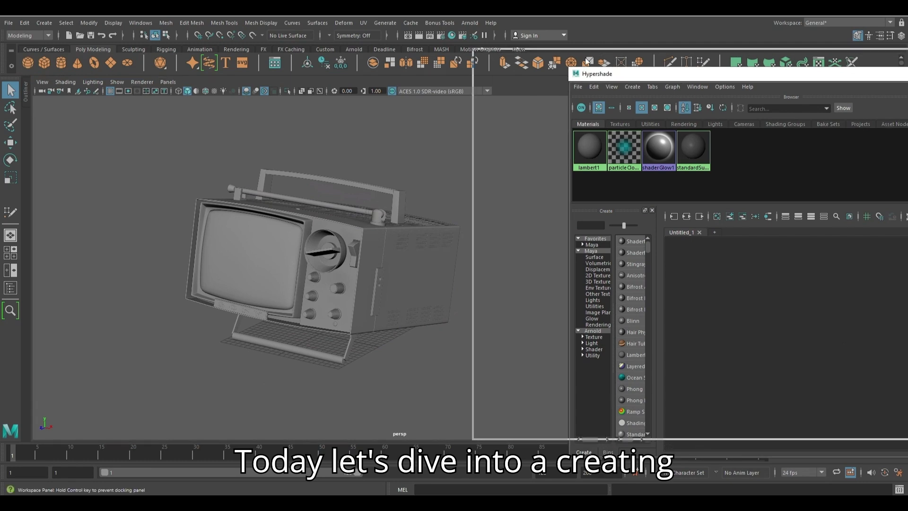
left_click_drag(275, 268, 290, 264, "alt")
right_click_drag(291, 265, 286, 260, "alt")
left_click_drag(331, 242, 292, 239, "alt")
left_click_drag(166, 158, 469, 402)
mouse_move(422, 210)
right_mouse_down("alt")
mouse_move(420, 243)
mouse_move(430, 196)
right_mouse_up("alt")
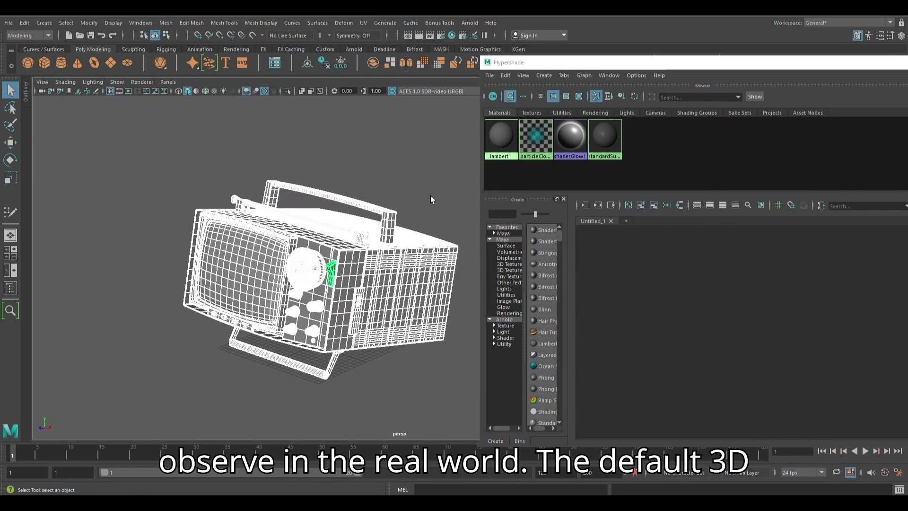
left_click(431, 196)
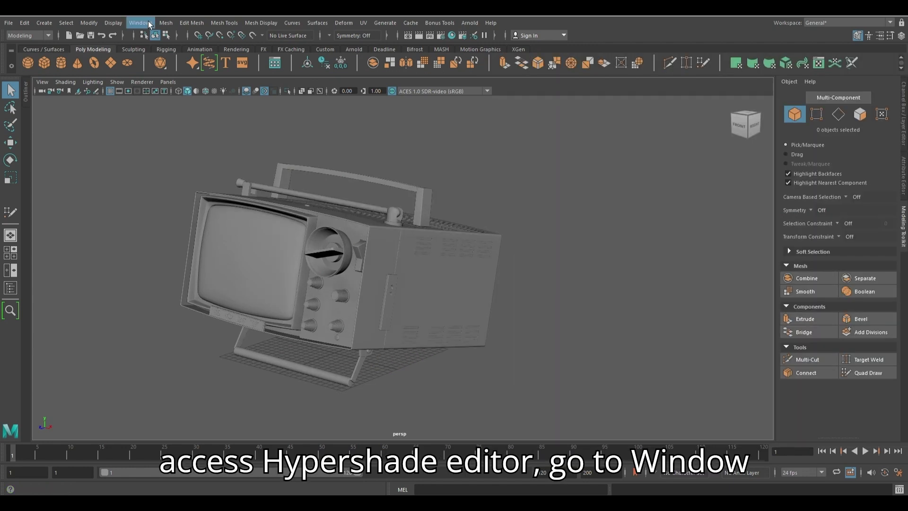
- Open the Hypershade editor, enlarge its window and shader creation pane, and place it beside the TV model
left_click(140, 23)
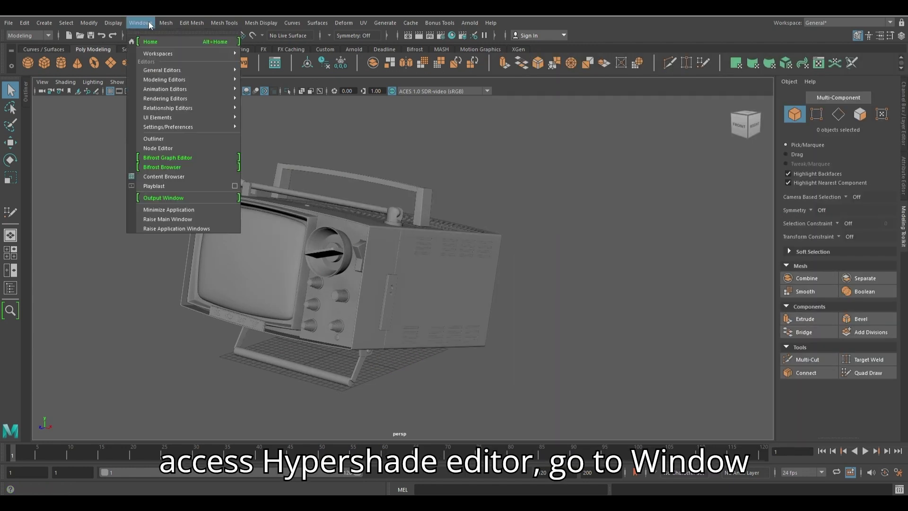
mouse_move(182, 99)
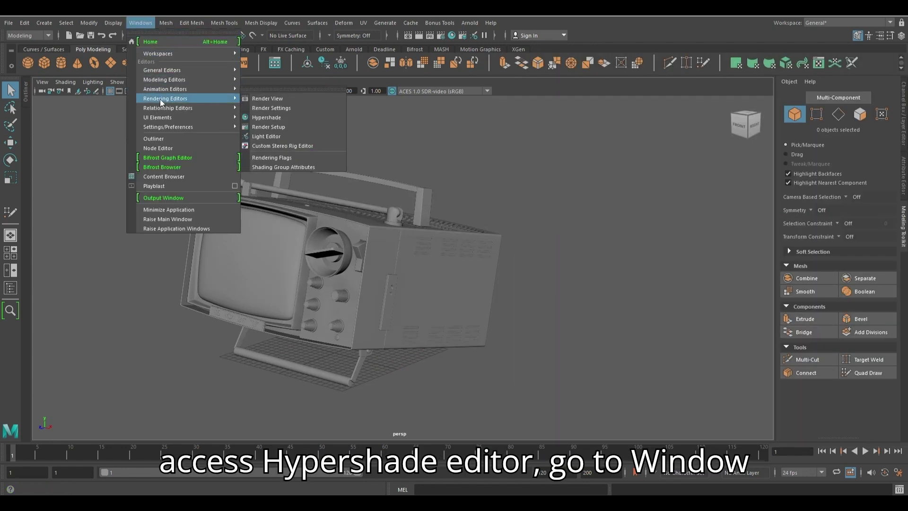
left_click(264, 119)
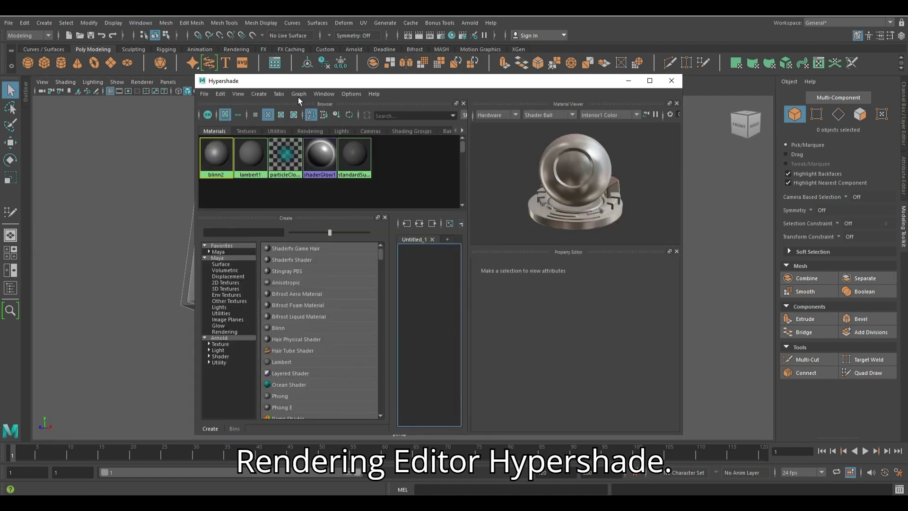
left_click_drag(334, 82, 486, 70)
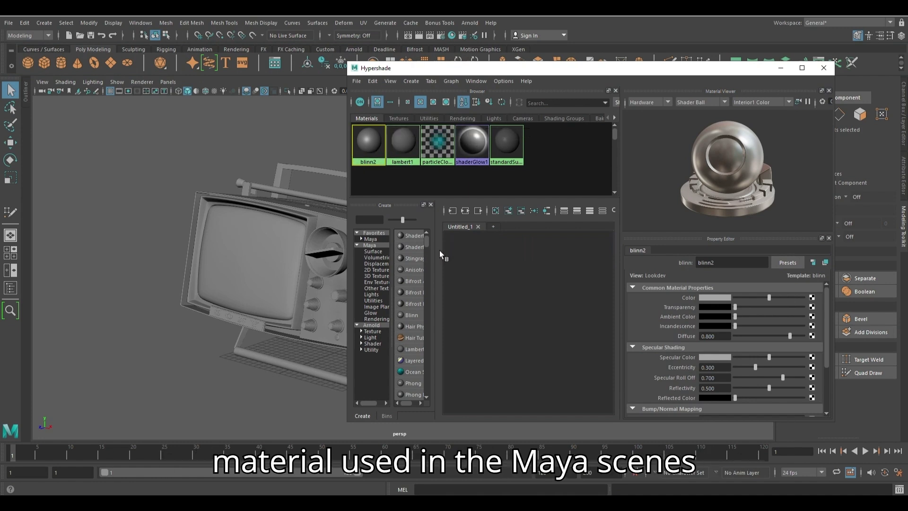
left_click_drag(433, 251, 499, 255)
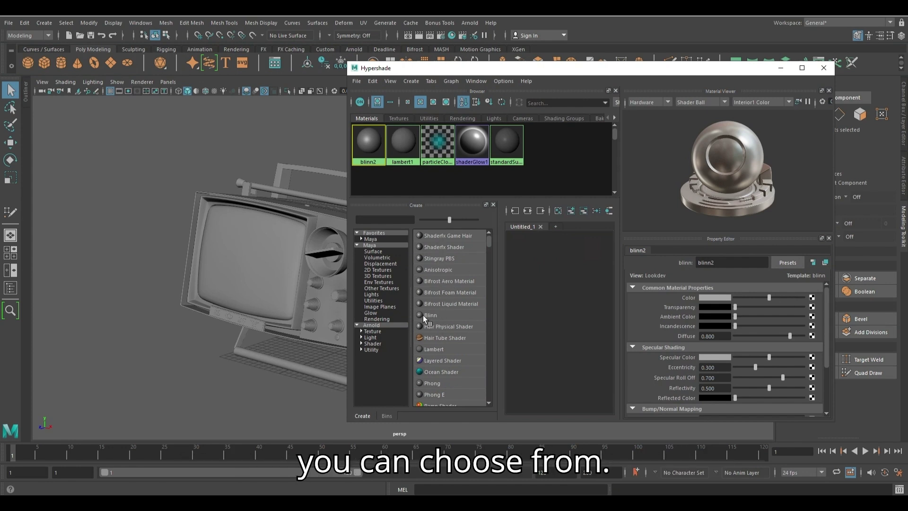
scroll(449, 359, "down", 3)
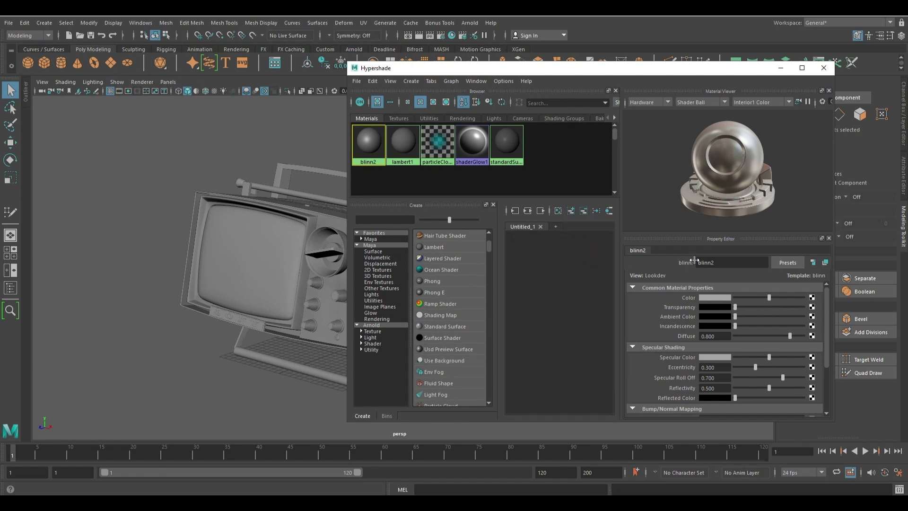
left_click_drag(347, 61, 257, 52)
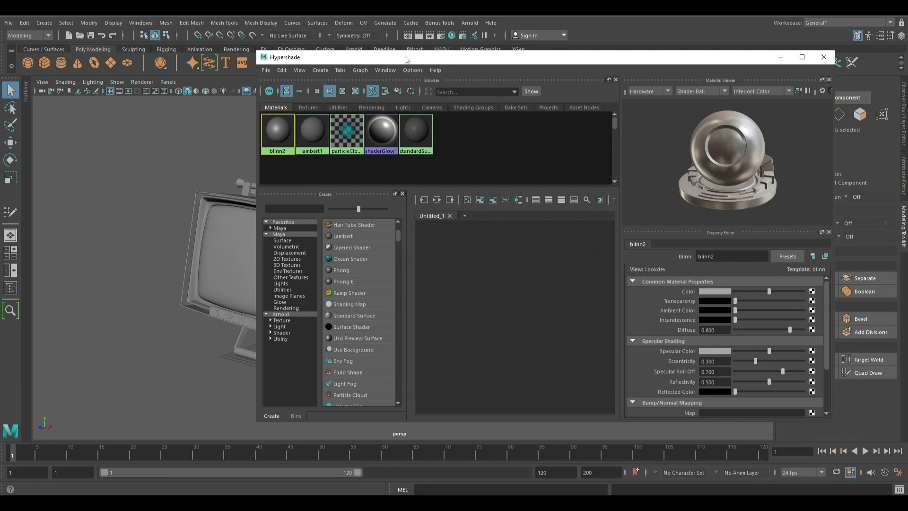
left_click_drag(407, 59, 498, 64)
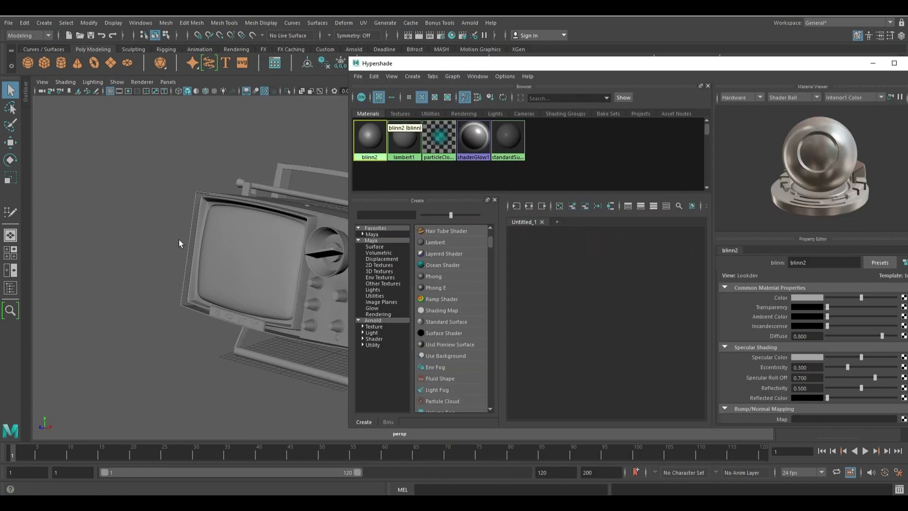
- Assign the existing blinn2 material to the TV's rear casing
left_click_drag(289, 246, 260, 270, "alt")
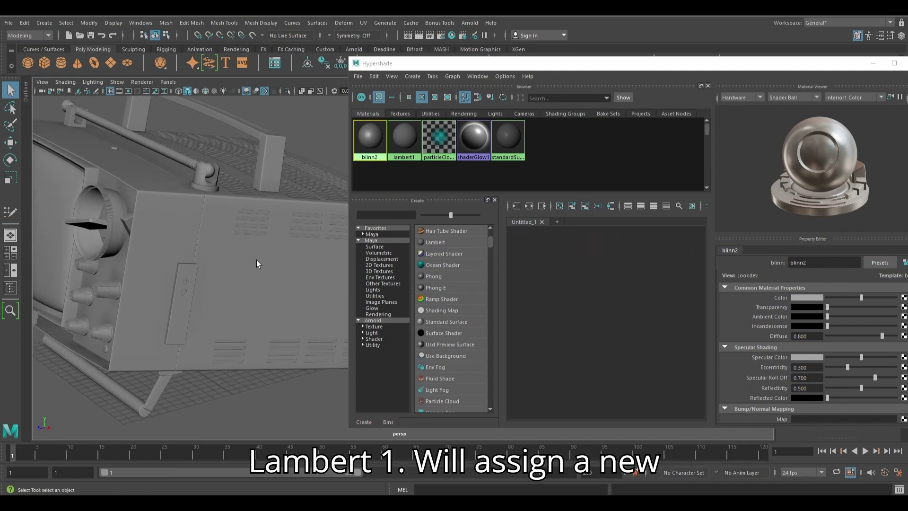
left_click(257, 260)
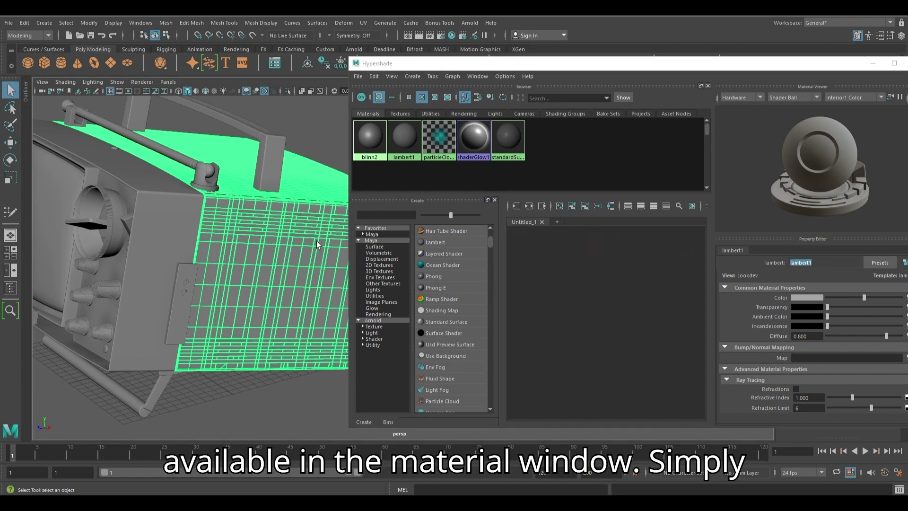
right_click(371, 145)
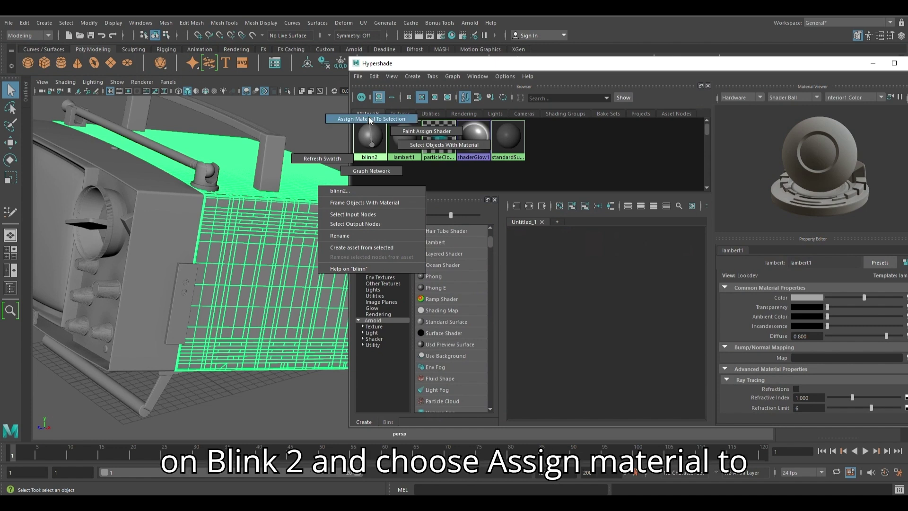
left_click(369, 141)
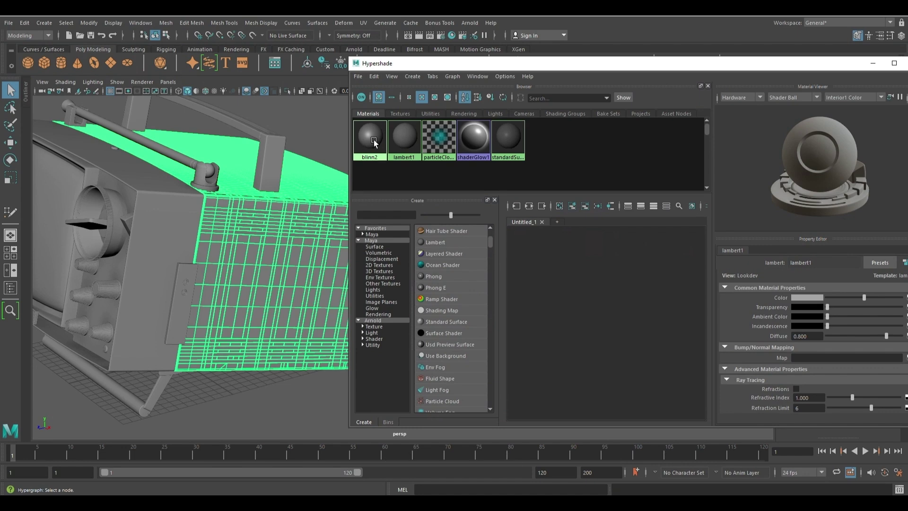
middle_click_drag(368, 142, 296, 223)
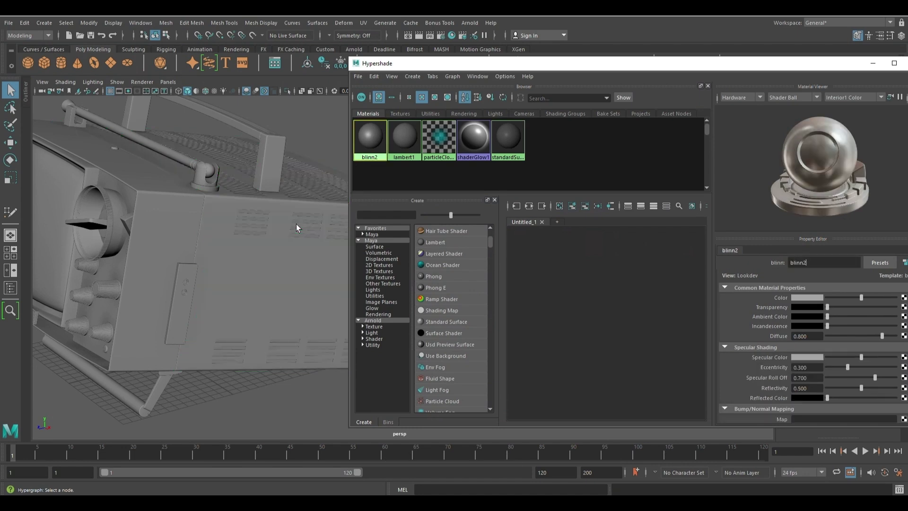
left_click(282, 209)
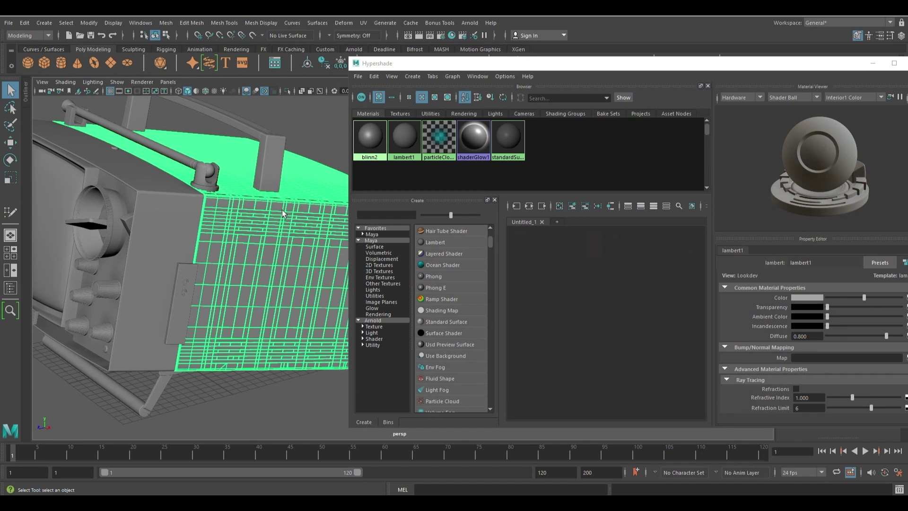
right_click_drag(368, 147, 369, 114)
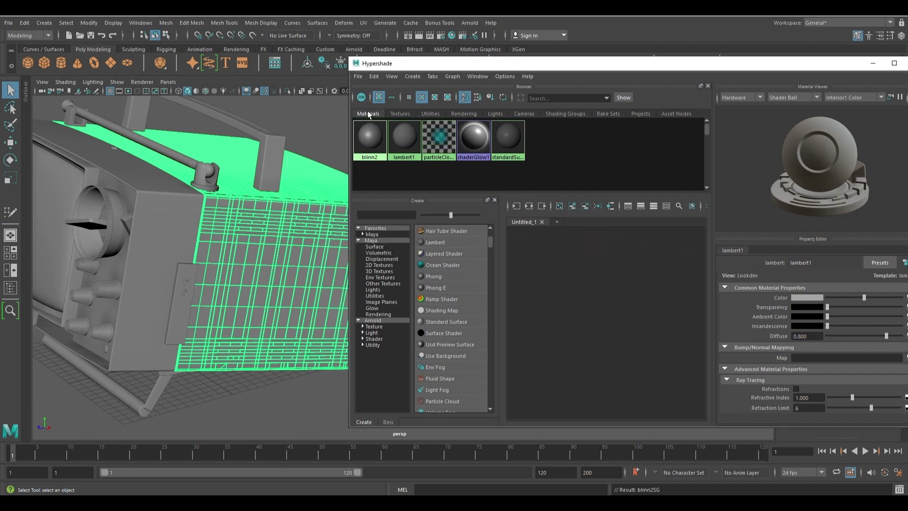
- Show the material attributes of the TV's rear casing to check which material is assigned to it
left_click(259, 416)
left_click(279, 291)
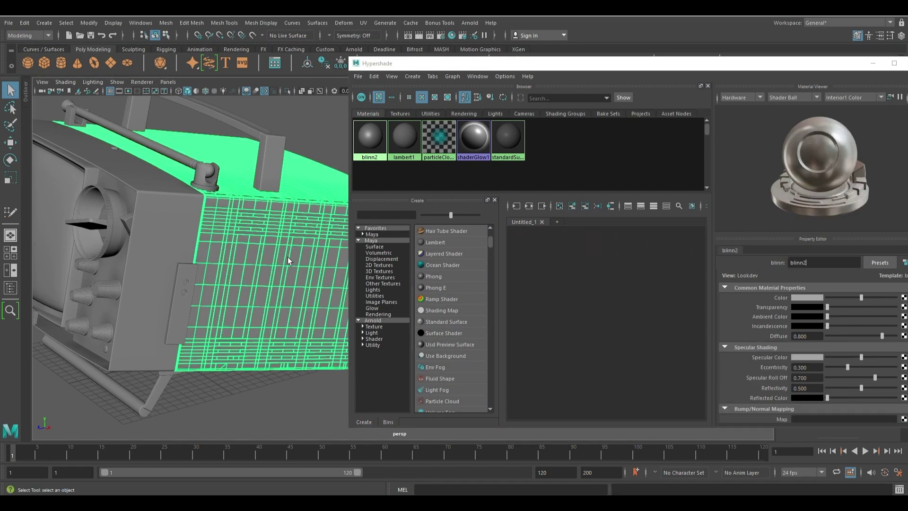
right_click_drag(288, 246, 288, 475)
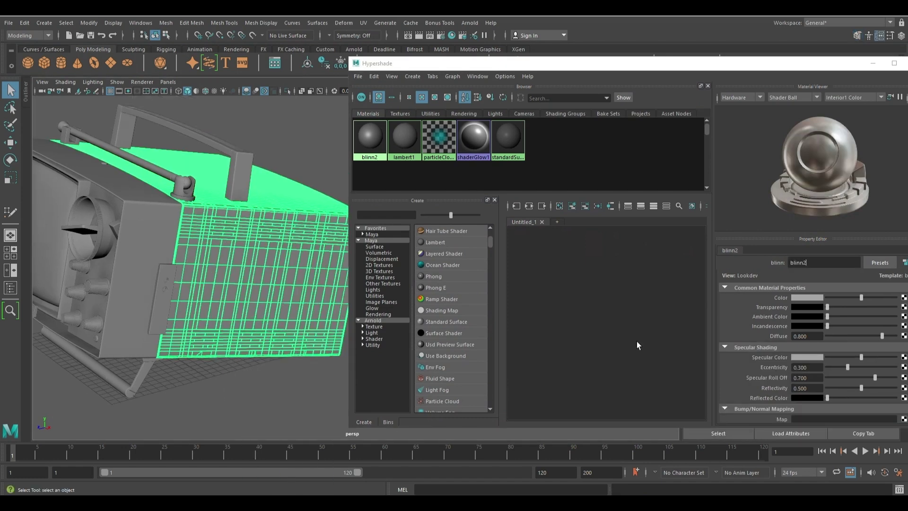
left_click(806, 262)
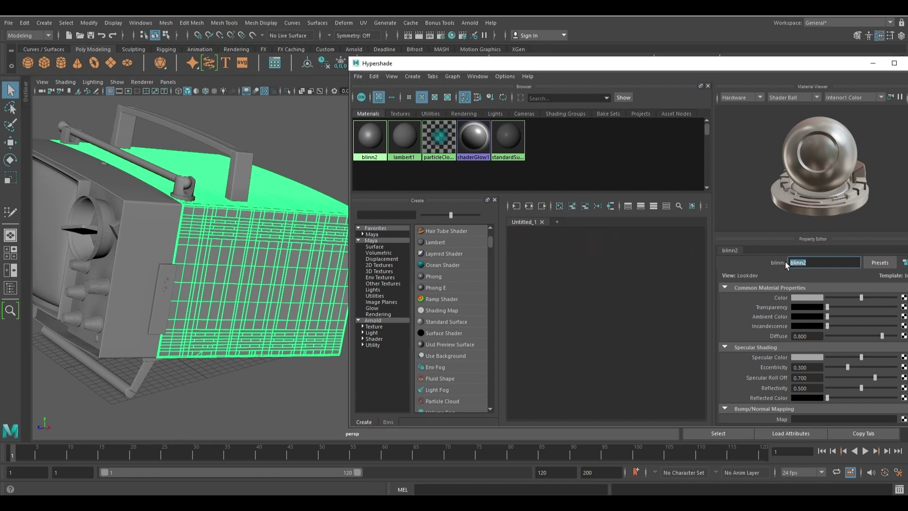
left_click(593, 305)
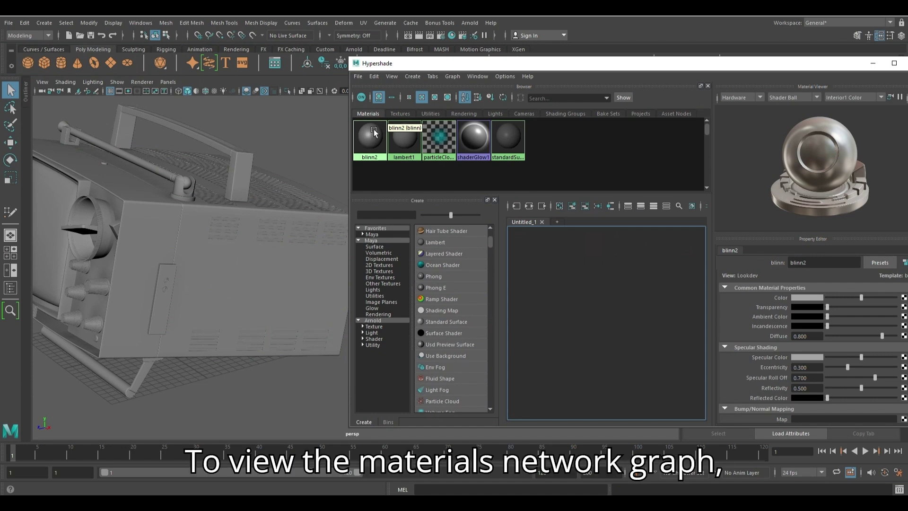
- Graph the blinn2 material's node network in the Hypershade work area
right_click(375, 132)
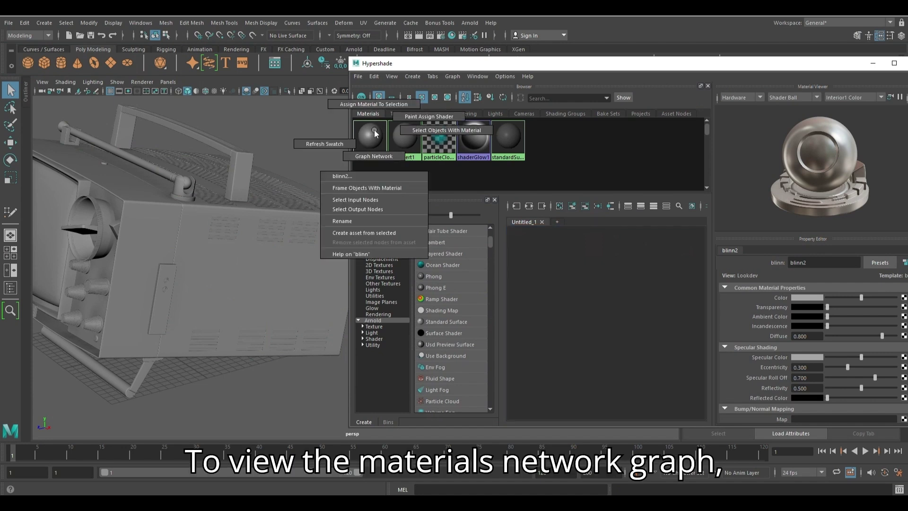
left_click(375, 157)
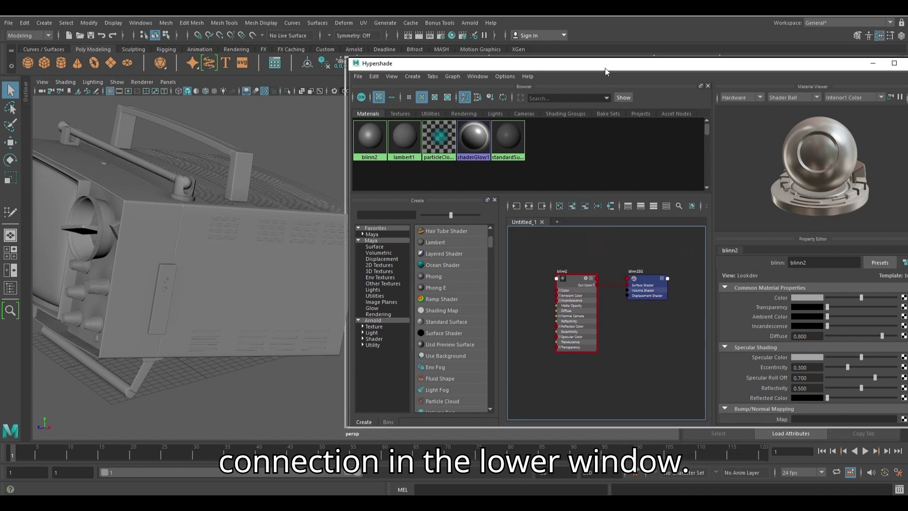
left_click_drag(606, 71, 550, 64)
scroll(560, 313, "up", 4)
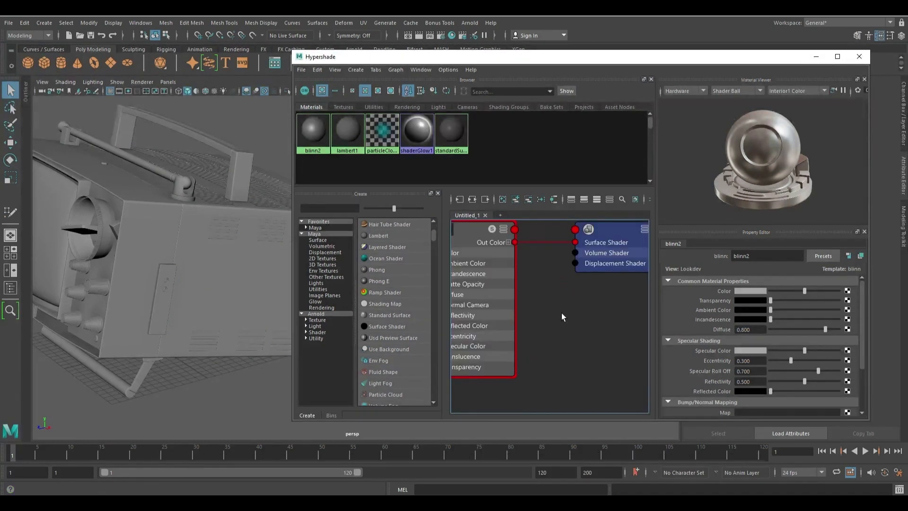
scroll(560, 313, "down", 6)
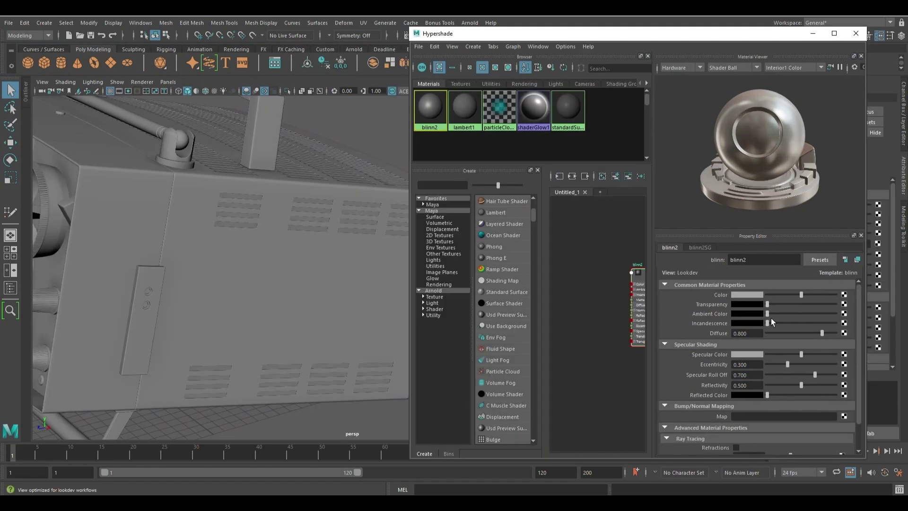
middle_click_drag(589, 328, 541, 328, "alt")
middle_click_drag(624, 375, 591, 373, "alt")
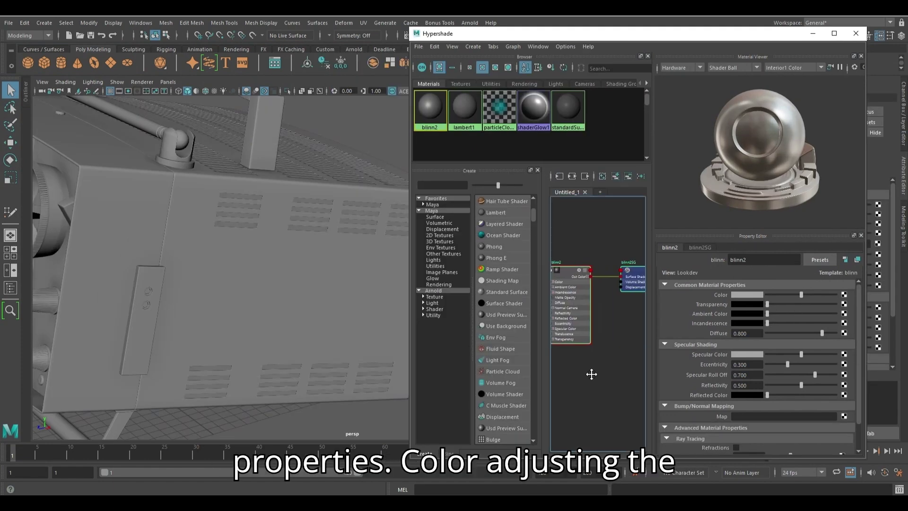
- Try out blinn2's Color, Transparency and Diffuse properties, setting Diffuse to 0.8, and look over its remaining attributes
mouse_move(801, 295)
left_mouse_down()
mouse_move(770, 298)
mouse_move(821, 299)
mouse_move(797, 301)
left_mouse_up()
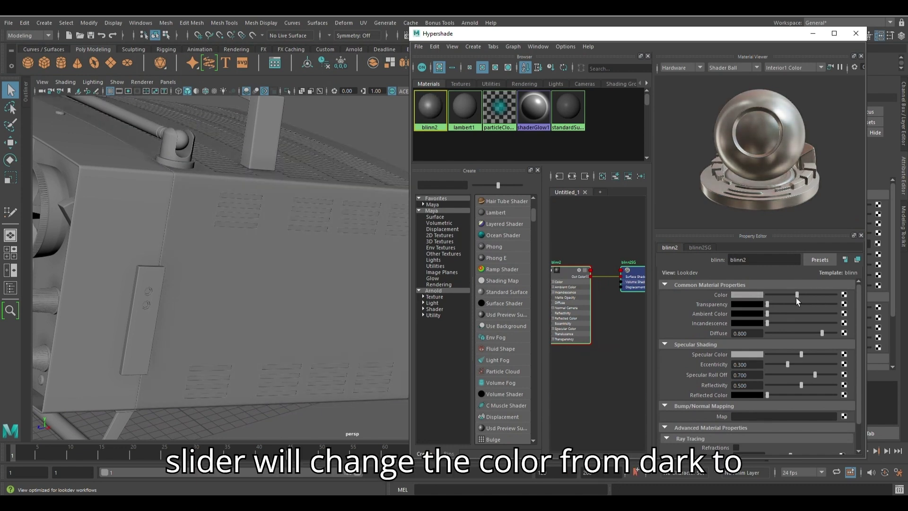
left_click(756, 295)
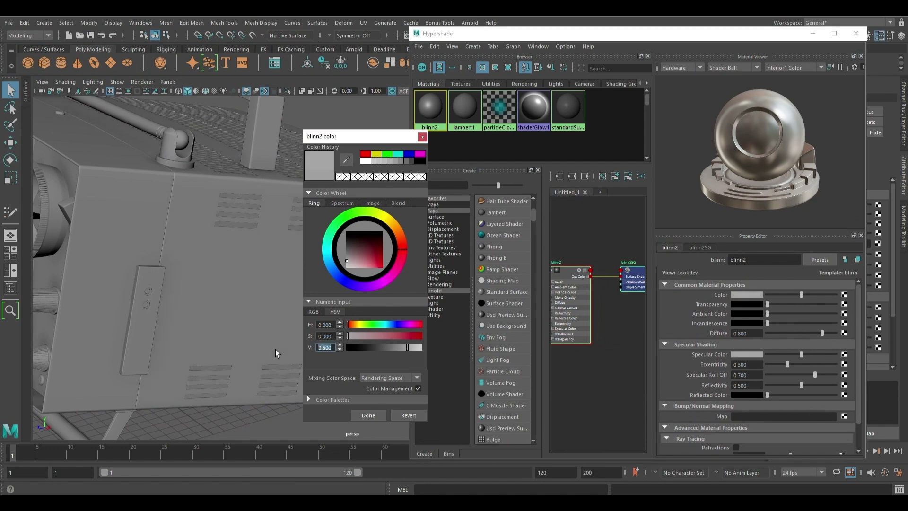
left_click(368, 415)
left_click_drag(768, 305, 730, 330)
left_click_drag(825, 333, 691, 339)
type("0.8")
key("Return")
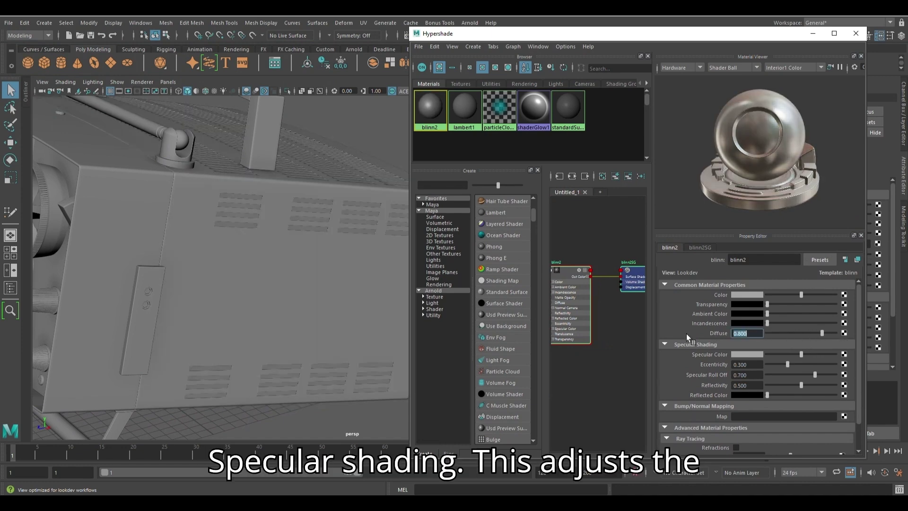
scroll(750, 397, "down", 2)
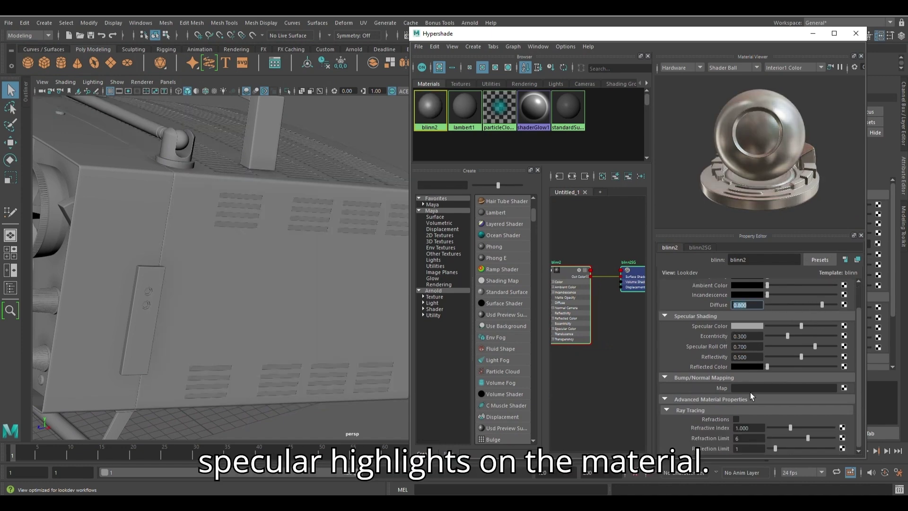
scroll(751, 398, "up", 2)
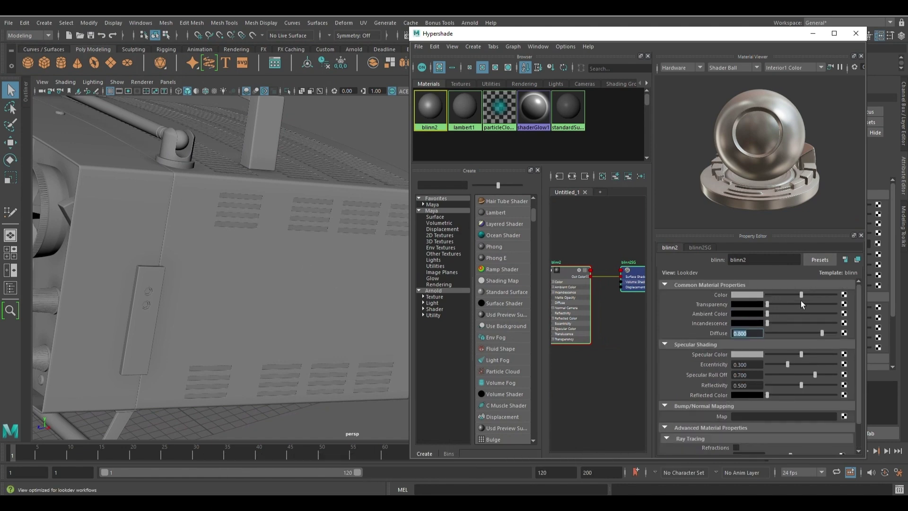
- Set blinn2's color to a saturated red with hue 360, saturation 1.000 and value 0.665
mouse_move(801, 295)
left_mouse_down()
mouse_move(778, 295)
mouse_move(797, 296)
left_mouse_up()
left_click(756, 297)
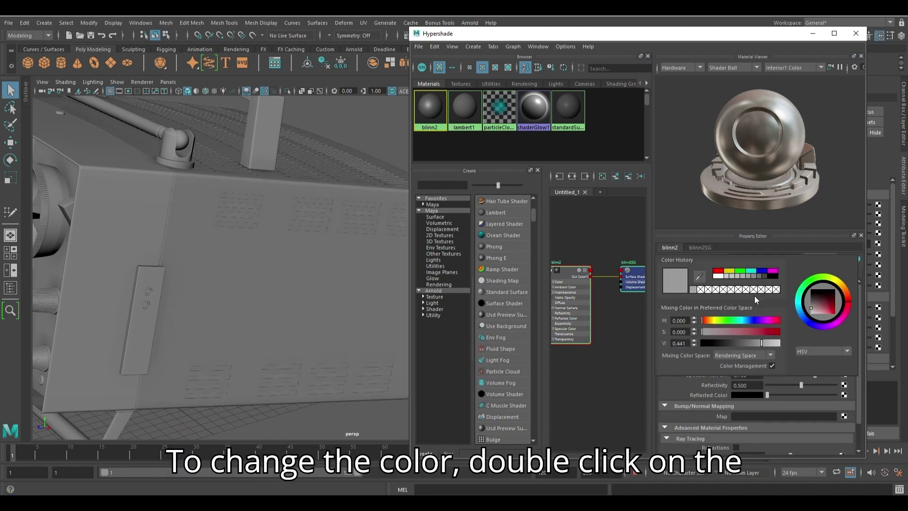
double_click(741, 295)
left_click_drag(338, 151, 588, 103)
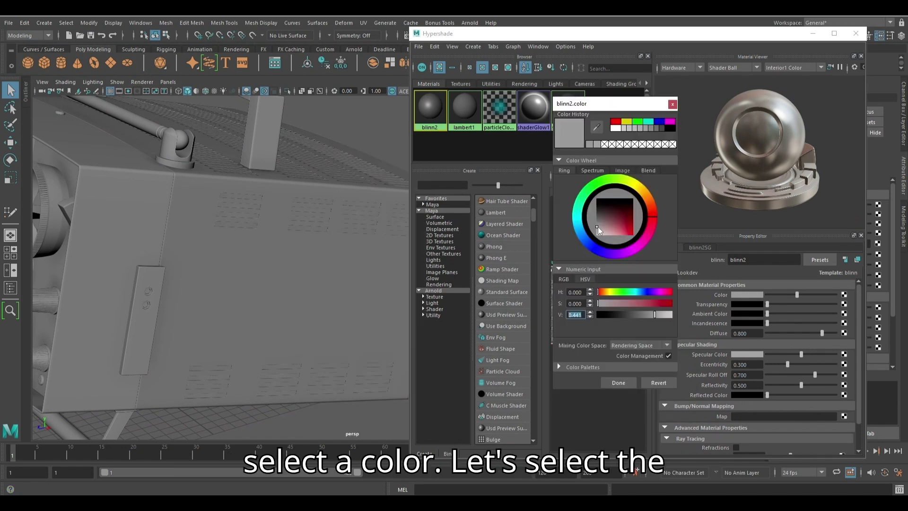
left_click_drag(597, 226, 637, 230)
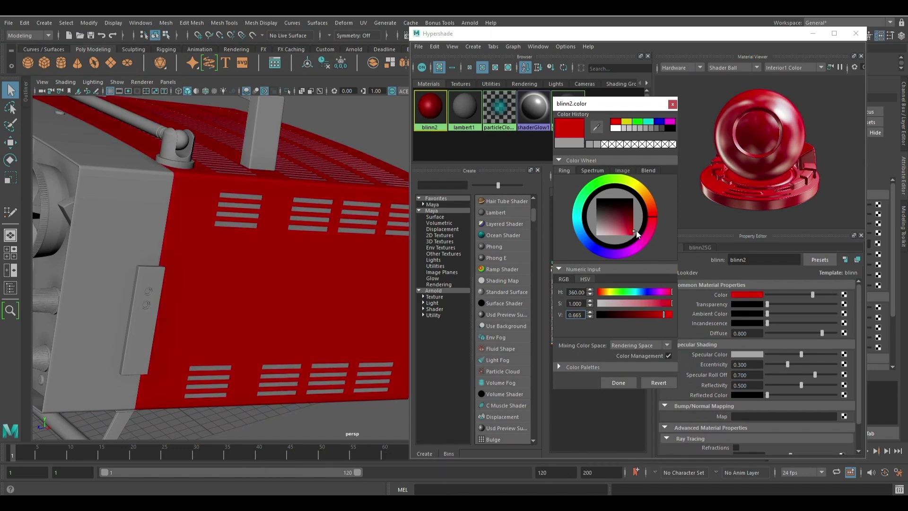
left_click(628, 385)
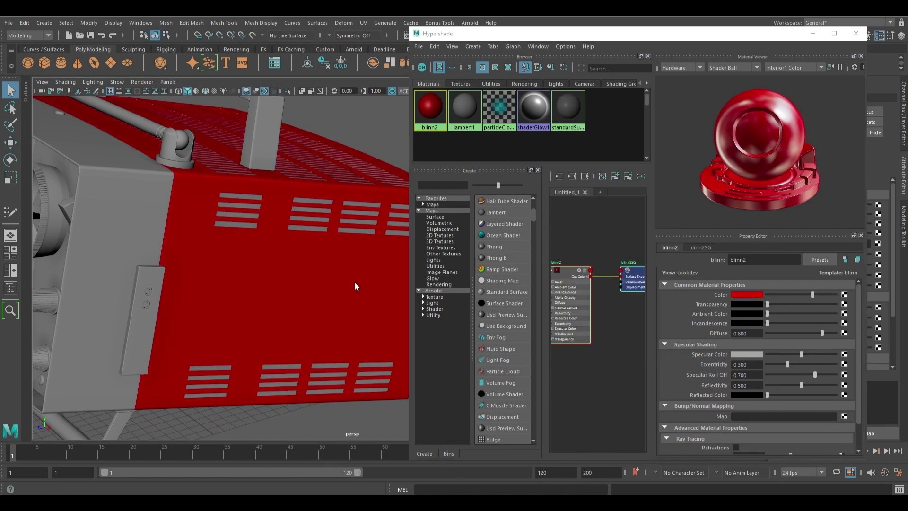
- Create a Phong material and place its nodes clear of the blinn2 network in the work area
mouse_move(350, 355)
left_mouse_down("alt")
mouse_move(324, 307)
mouse_move(356, 338)
left_mouse_up("alt")
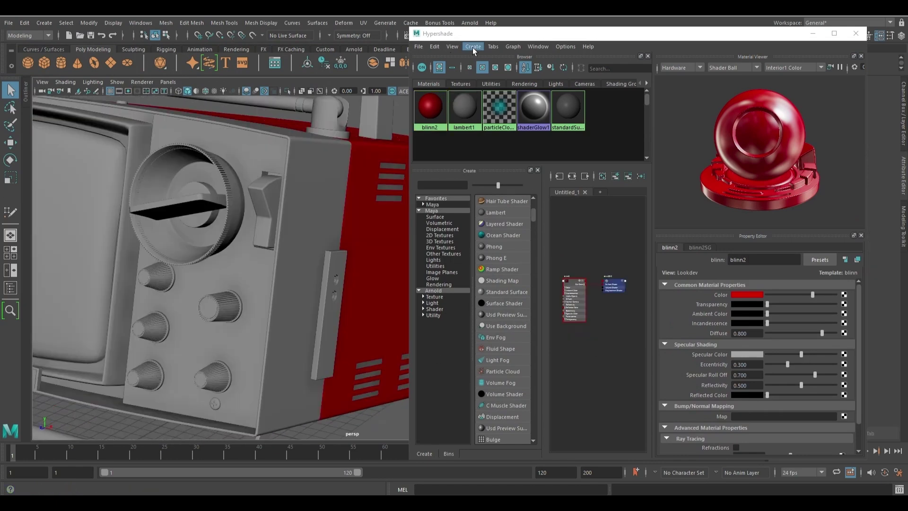
left_click(473, 47)
mouse_move(487, 63)
left_click(606, 187)
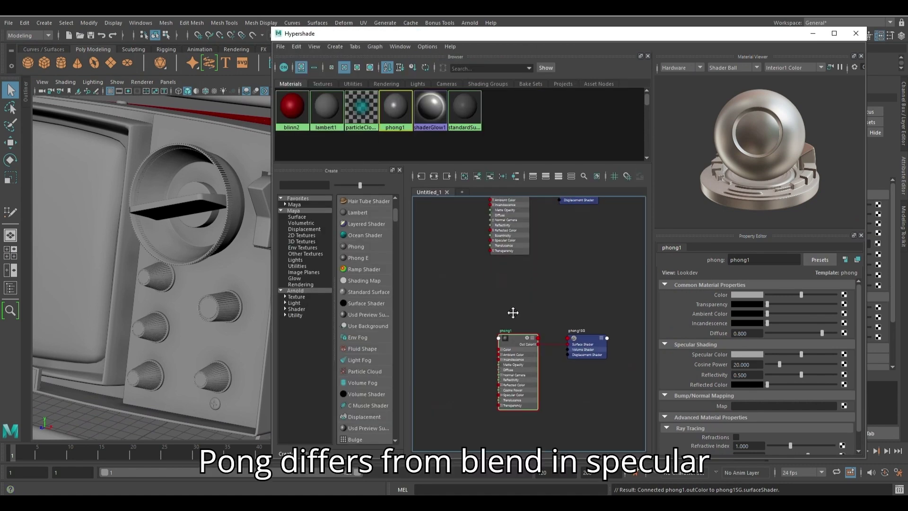
left_click(508, 223)
left_click(512, 374)
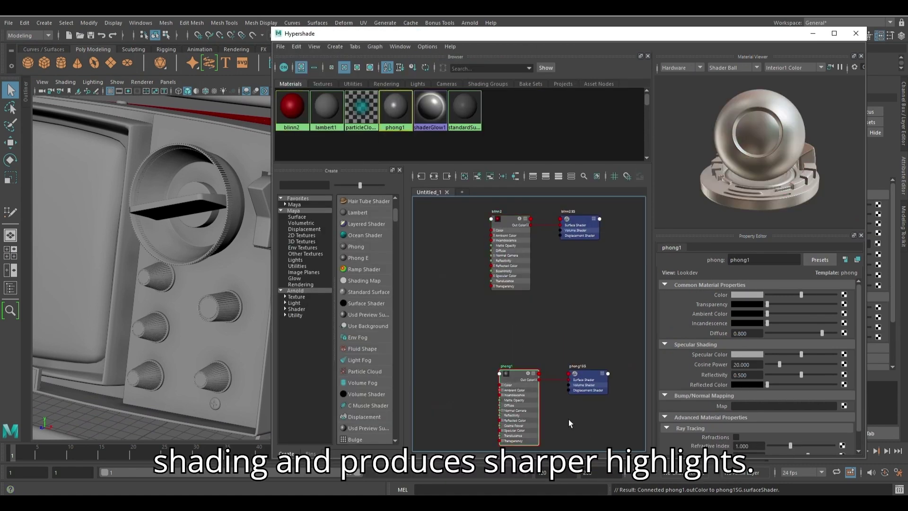
- Assign phong1 to the large round dial ring on the TV's front and make the material's color slightly lighter
left_click(226, 212)
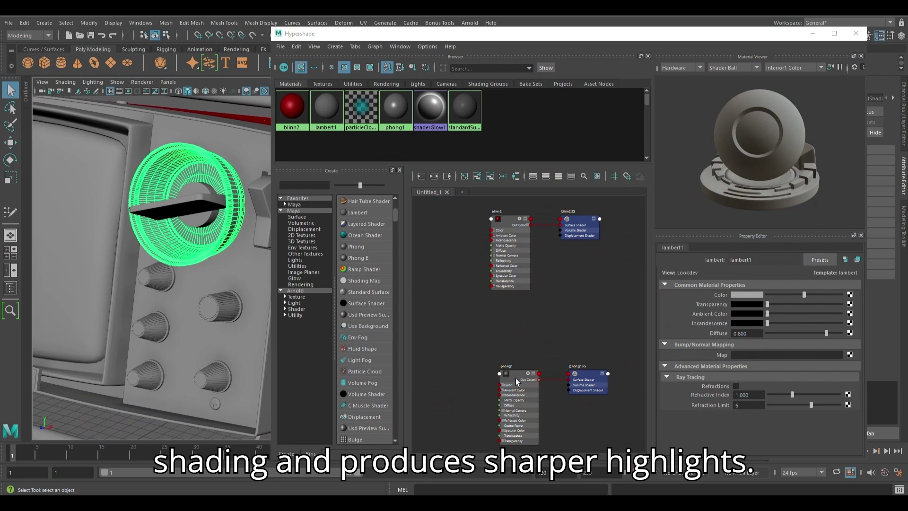
right_click_drag(515, 375, 515, 307)
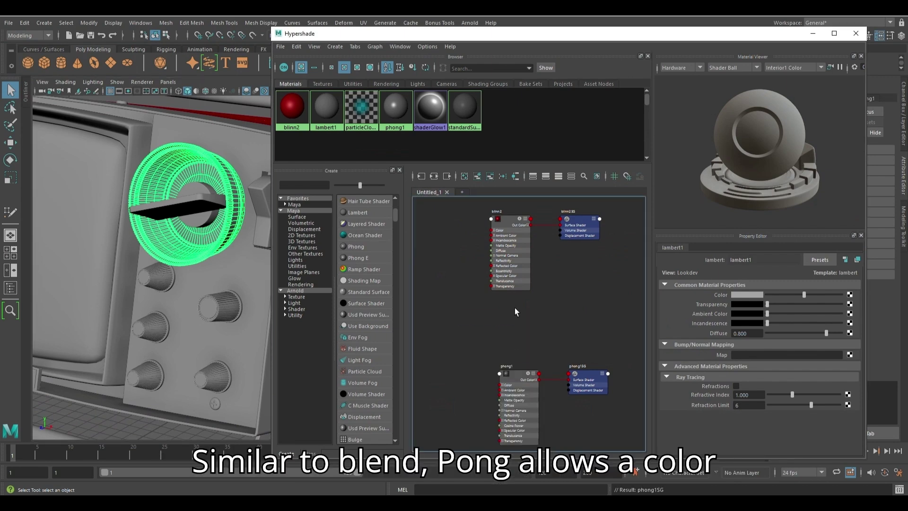
left_click(524, 338)
right_click_drag(515, 373, 517, 324)
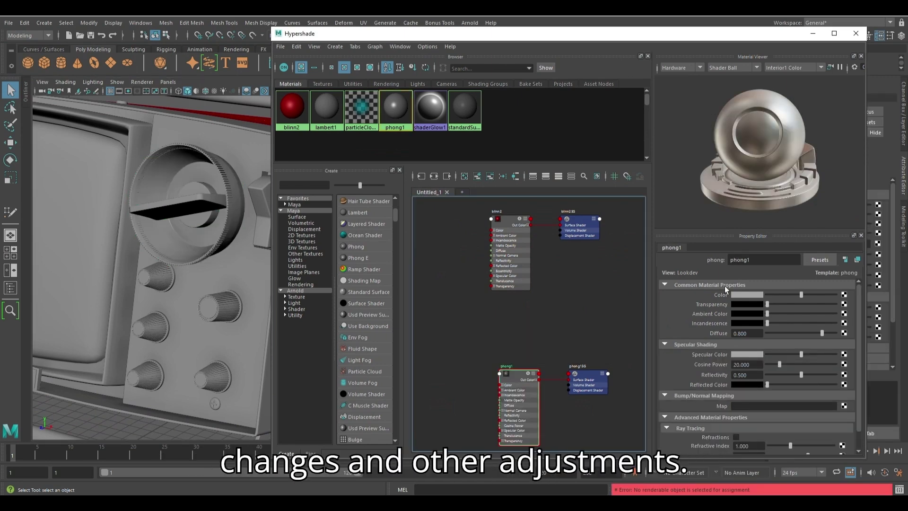
mouse_move(800, 294)
left_mouse_down()
mouse_move(777, 296)
mouse_move(807, 299)
left_mouse_up()
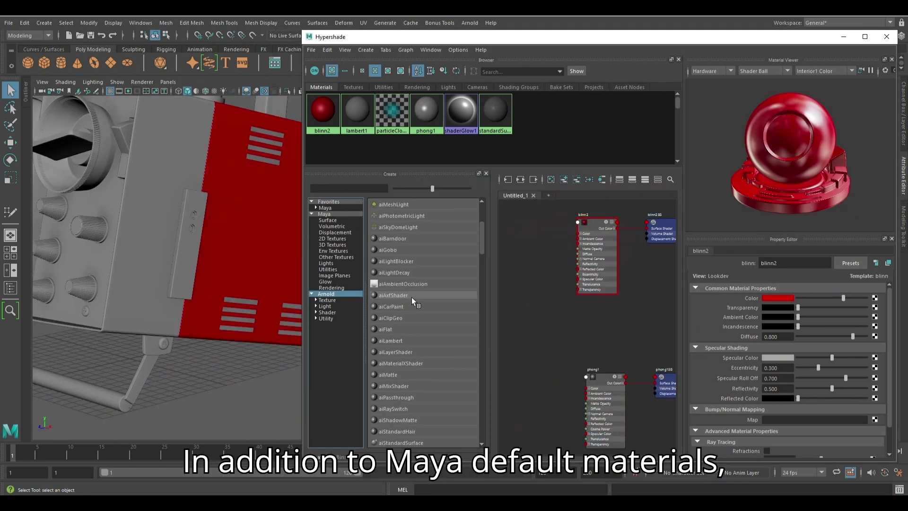
- Browse the Arnold nodes, search for "aist" and create an aiStandardSurface material
scroll(411, 296, "down", 3)
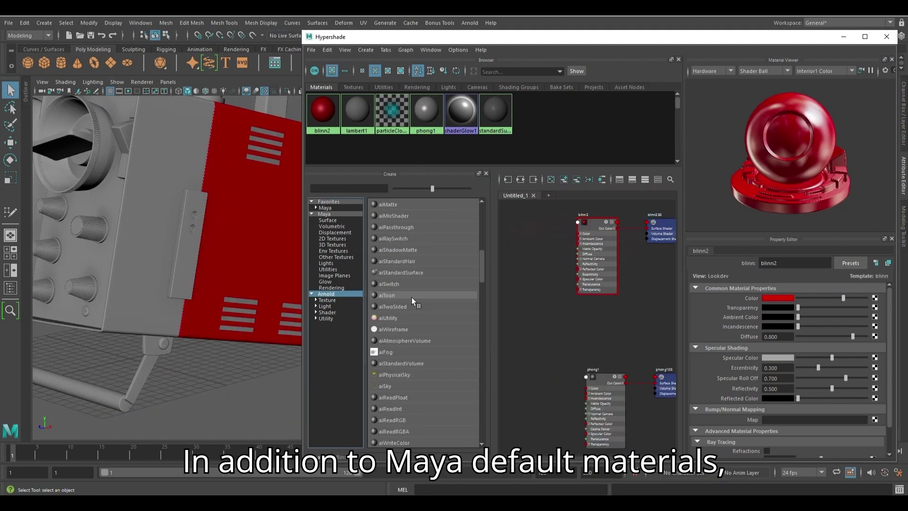
scroll(411, 297, "down", 10)
scroll(407, 297, "down", 5)
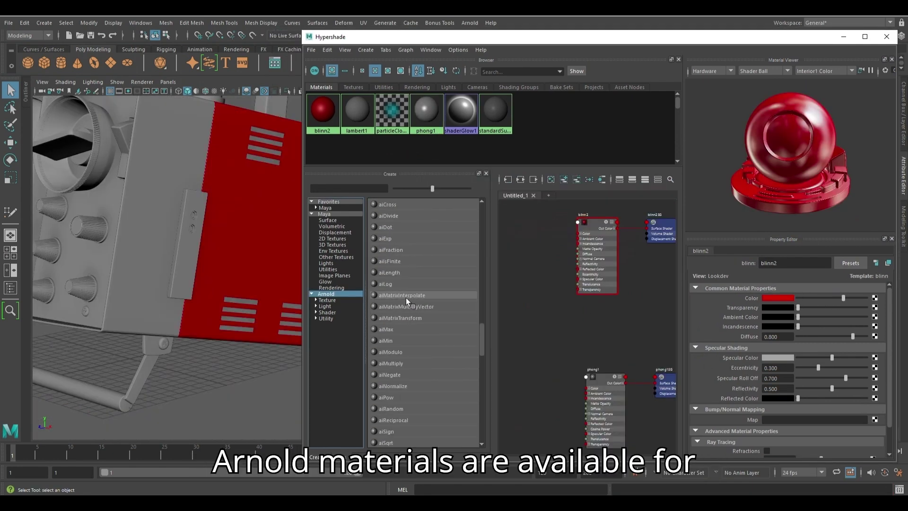
left_click(335, 189)
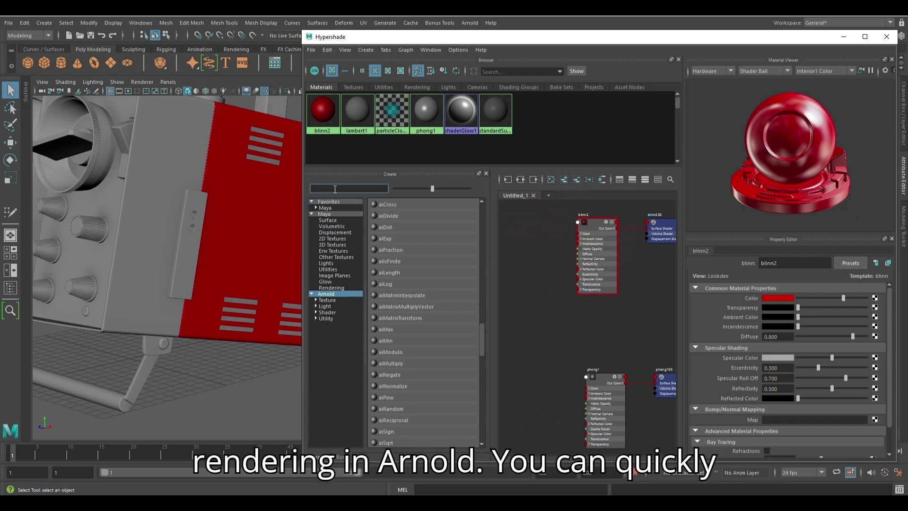
type("aist")
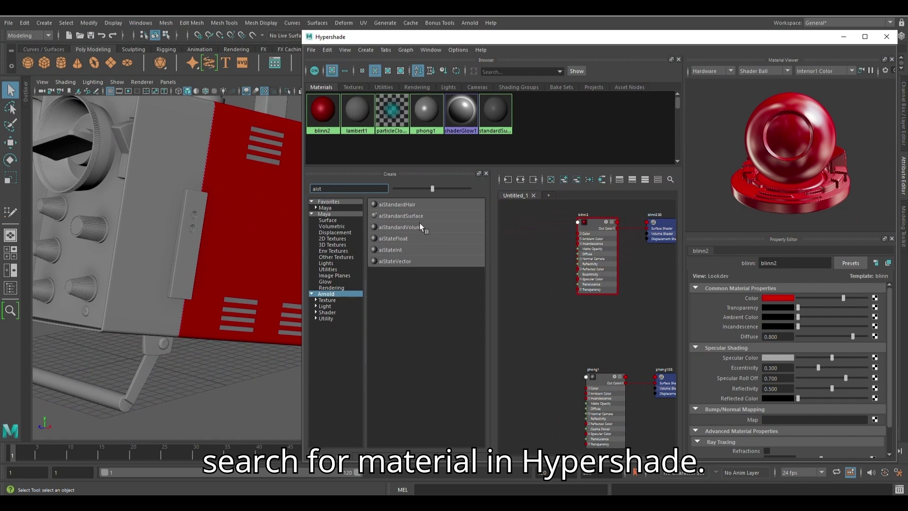
left_click(400, 215)
- Move the blinn2 and phong1 nodes away from the aiStandardSurface1 network, and box-select around the blinn2 nodes
scroll(594, 330, "down", 3)
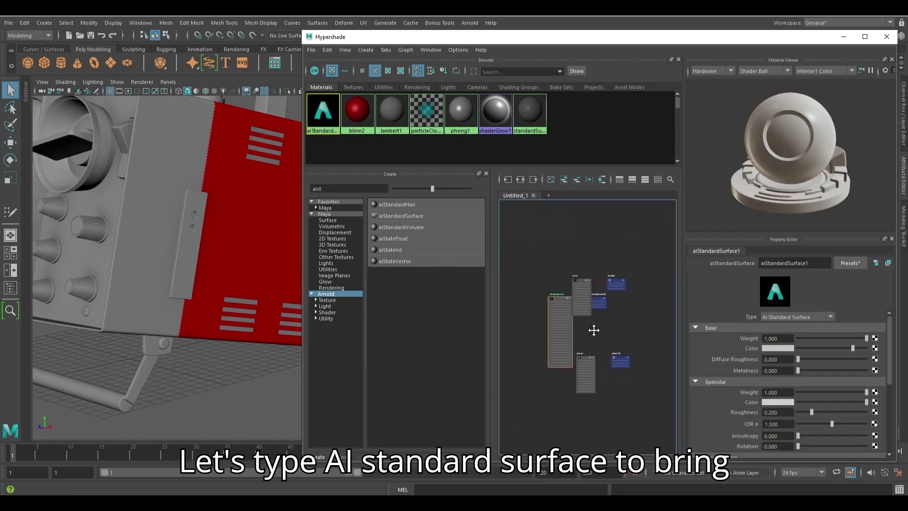
left_click(621, 285)
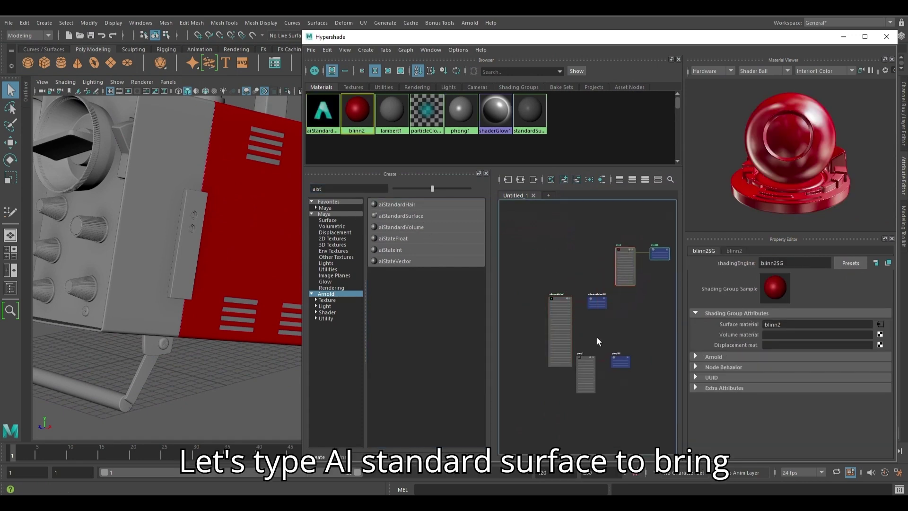
left_click_drag(661, 414, 660, 414)
scroll(636, 337, "up", 3)
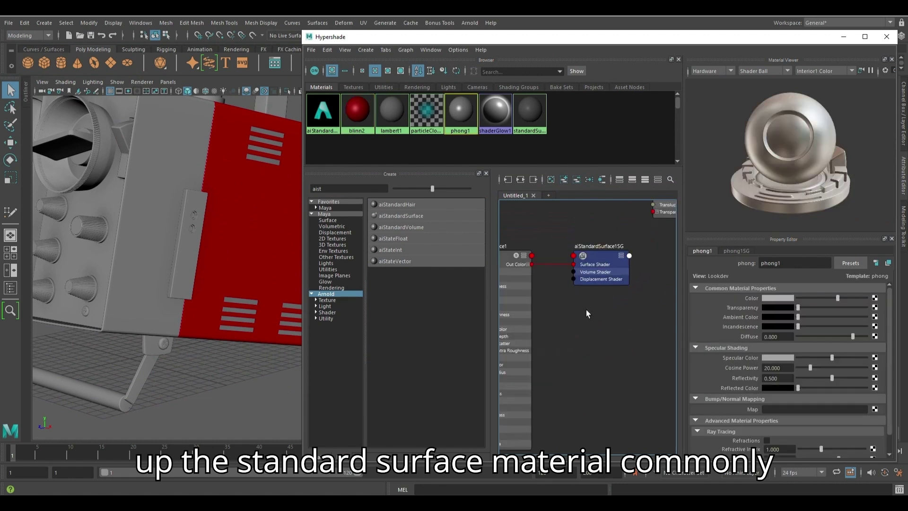
middle_click_drag(585, 309, 558, 371, "alt")
scroll(567, 366, "down", 4)
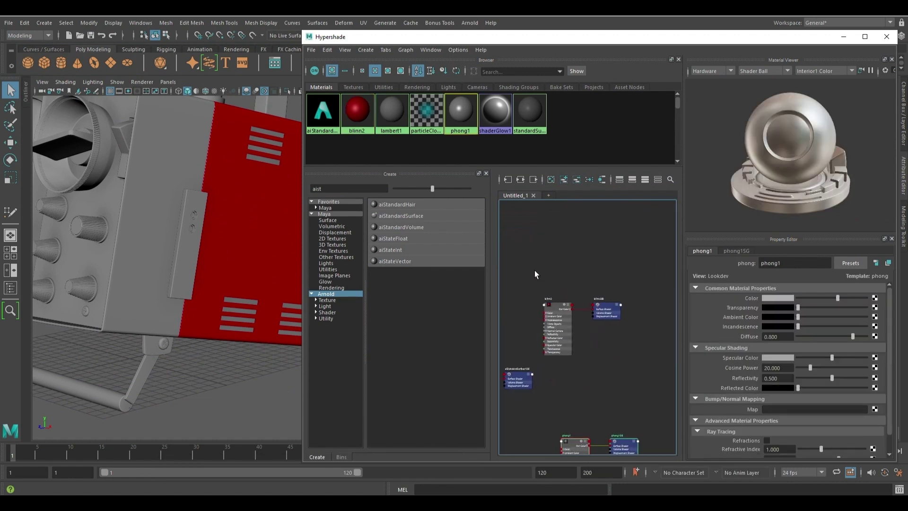
left_click_drag(534, 271, 634, 353)
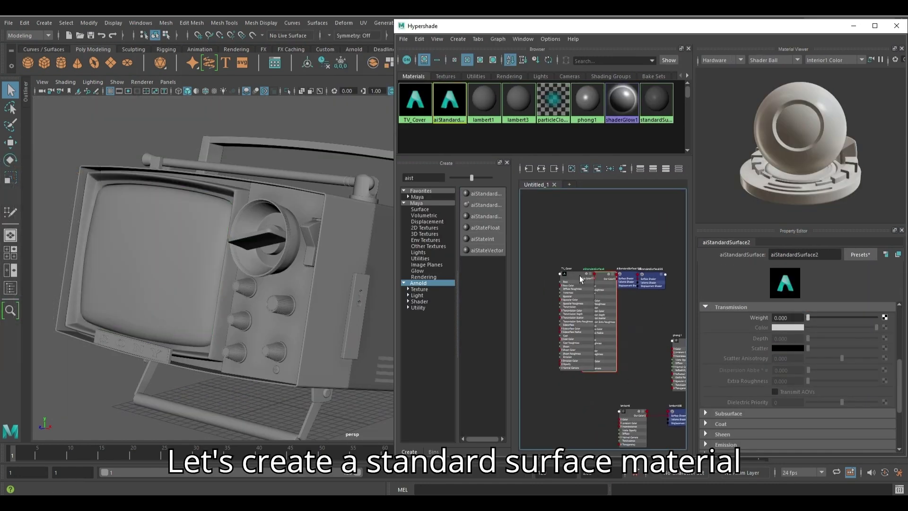
- Separate the aiStandardSurface2 material and its shading group from the overlapping TV_Cover nodes, leaving the aiStandardSurface2 material selected
left_click(549, 242)
left_click_drag(598, 273, 593, 360)
middle_click_drag(593, 359, 615, 302, "alt")
left_click(650, 267)
scroll(525, 341, "up", 2)
left_click(577, 326)
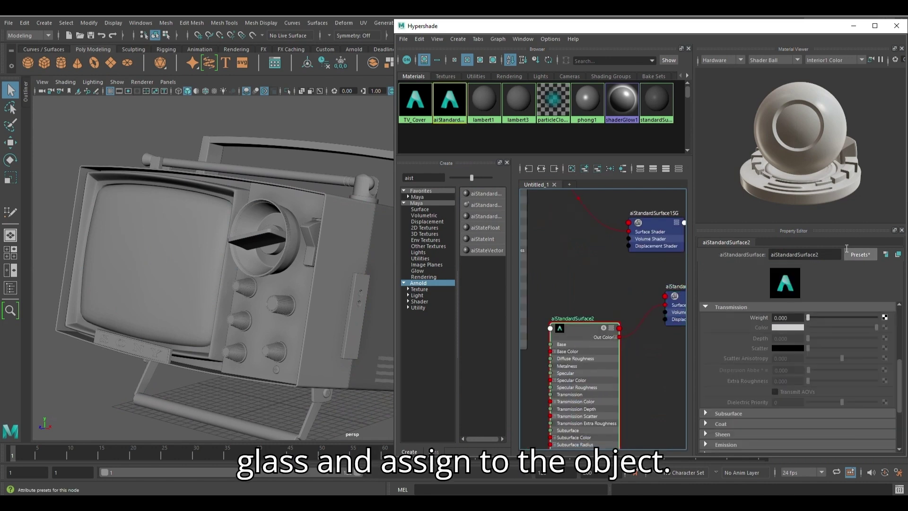
- Rename the aiStandardSurface2 material as TV_Glass and assign it to the TV's screen mesh
left_click_drag(837, 255, 728, 256)
type("T")
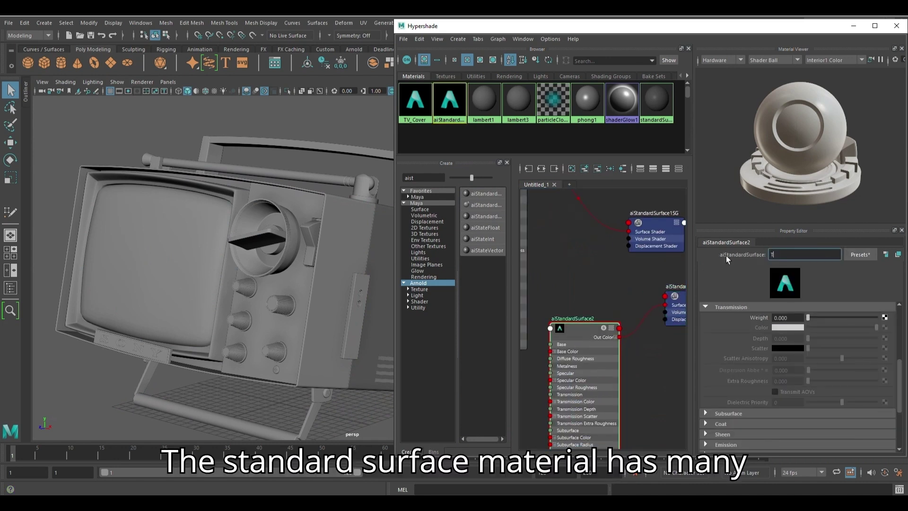
type("V_Glass")
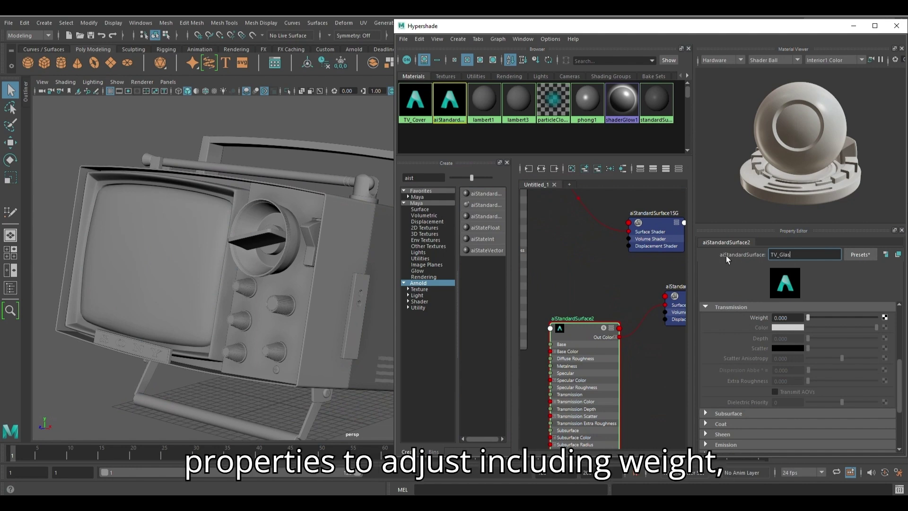
key("Return")
left_click(186, 293)
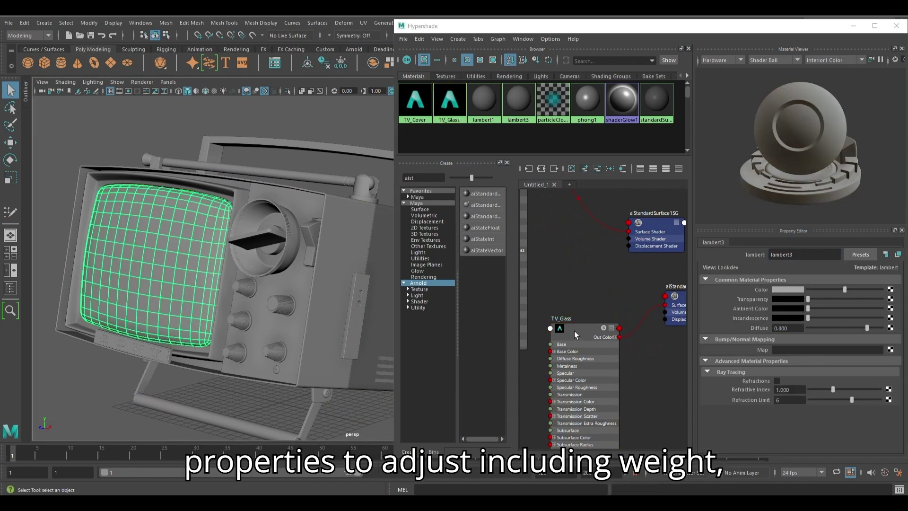
right_click_drag(574, 331, 572, 289)
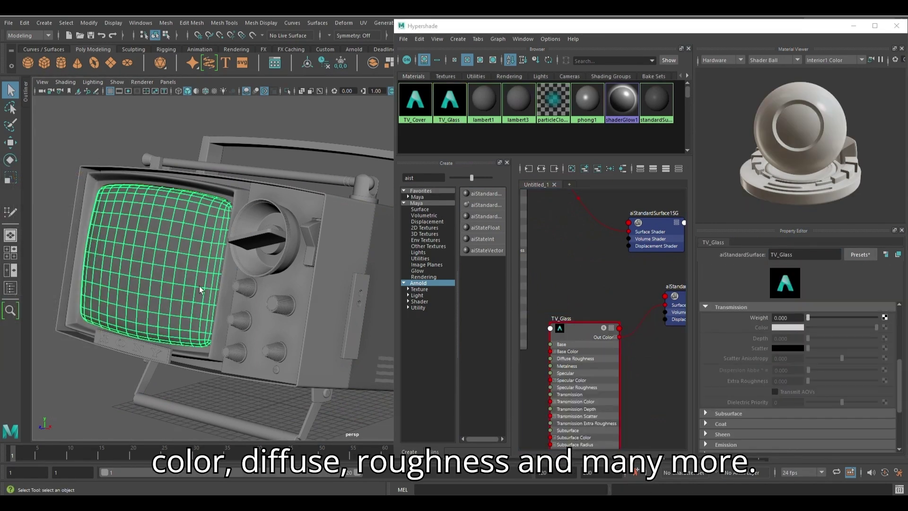
- Set the Transmission weight of the TV_Glass material to 0.559 for glass transparency
left_click_drag(222, 298, 260, 302, "alt")
left_click(578, 336)
scroll(764, 346, "up", 5)
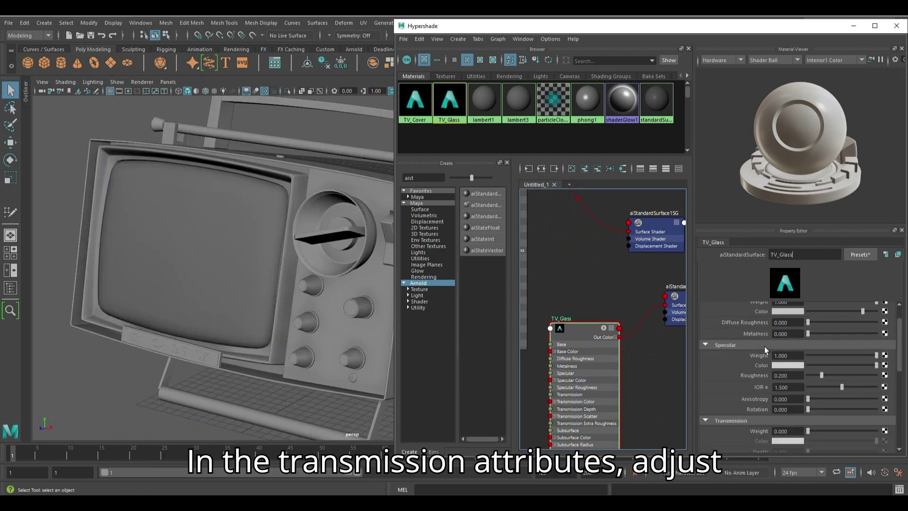
scroll(786, 356, "down", 3)
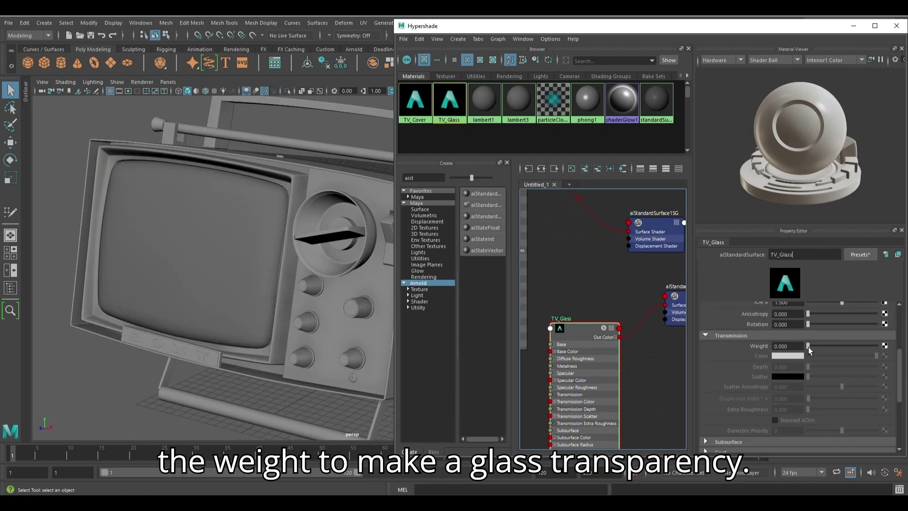
left_click_drag(808, 346, 846, 348)
left_click_drag(230, 296, 247, 327, "alt")
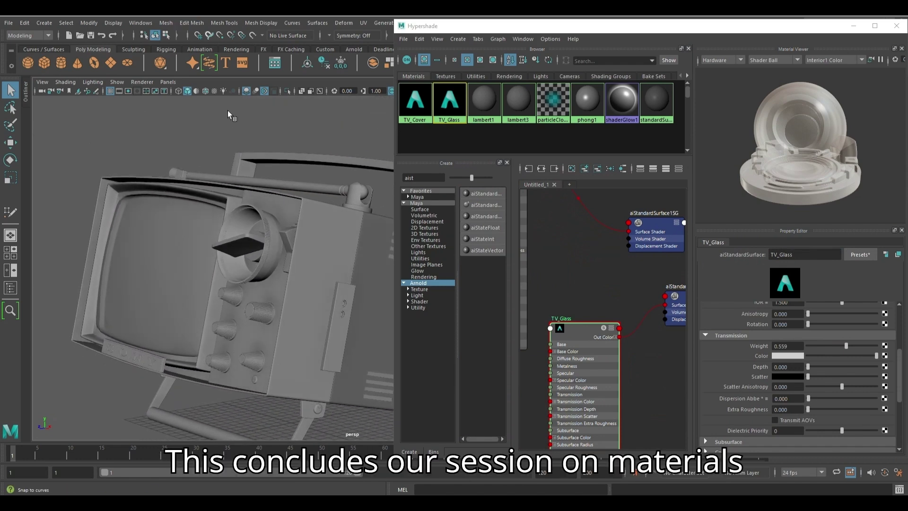
left_click_drag(321, 222, 254, 230, "alt")
left_click(253, 277)
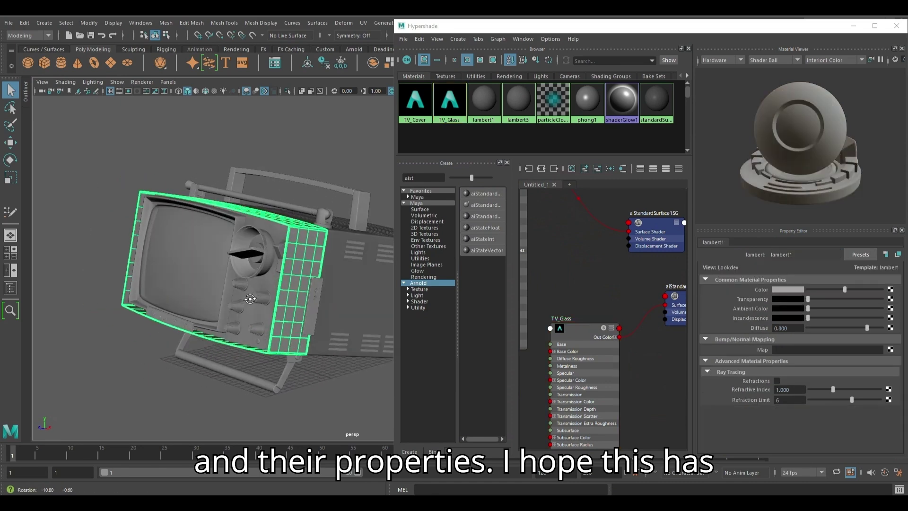
left_click(254, 230)
left_click(254, 299)
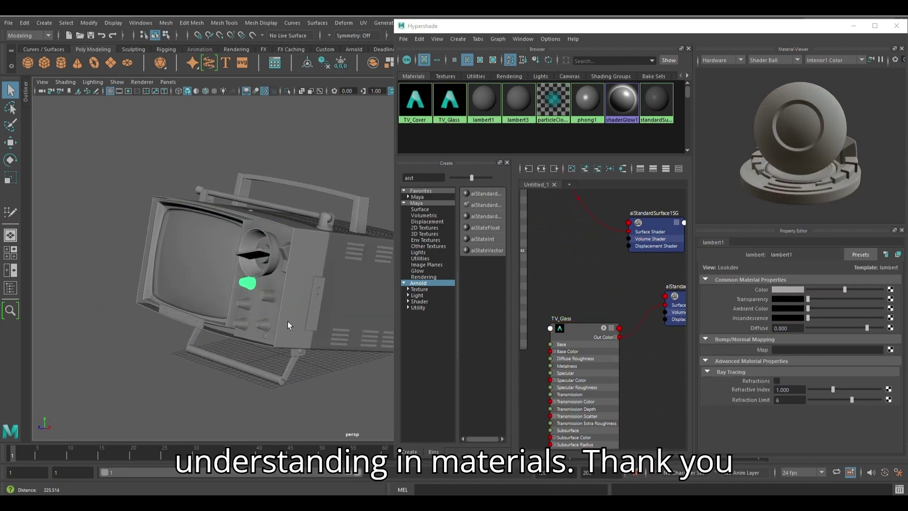